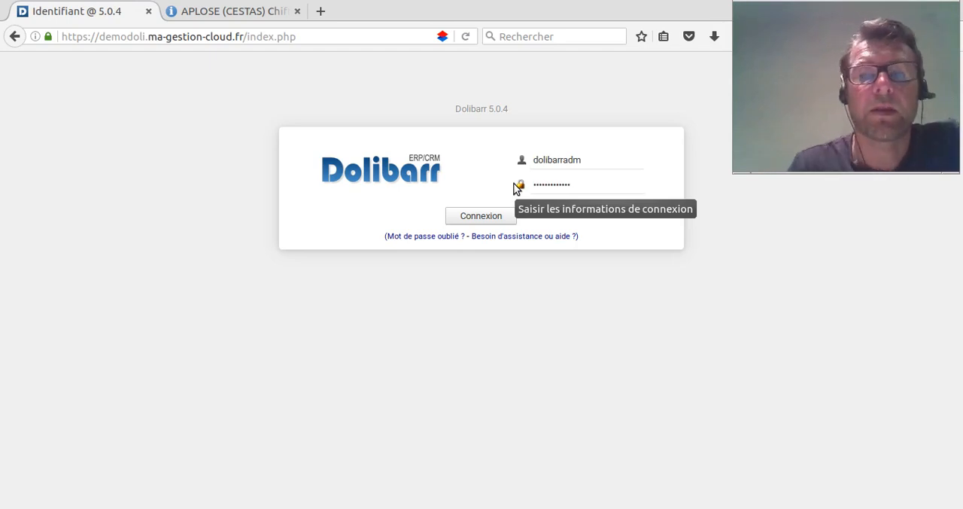
- Log in with the prefilled credentials and open the Société/Institution configuration page
{"action": "left_click", "coordinate": [483, 216]}
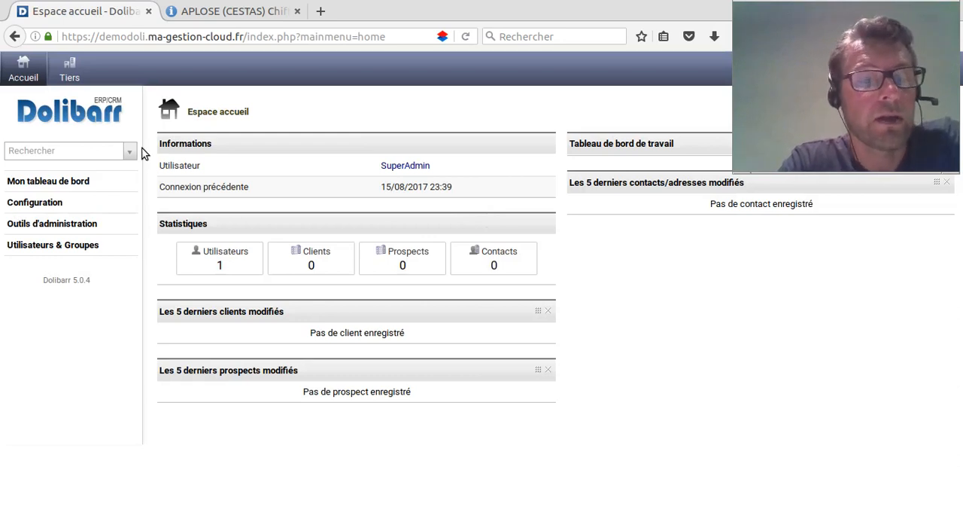
{"action": "left_click", "coordinate": [45, 208]}
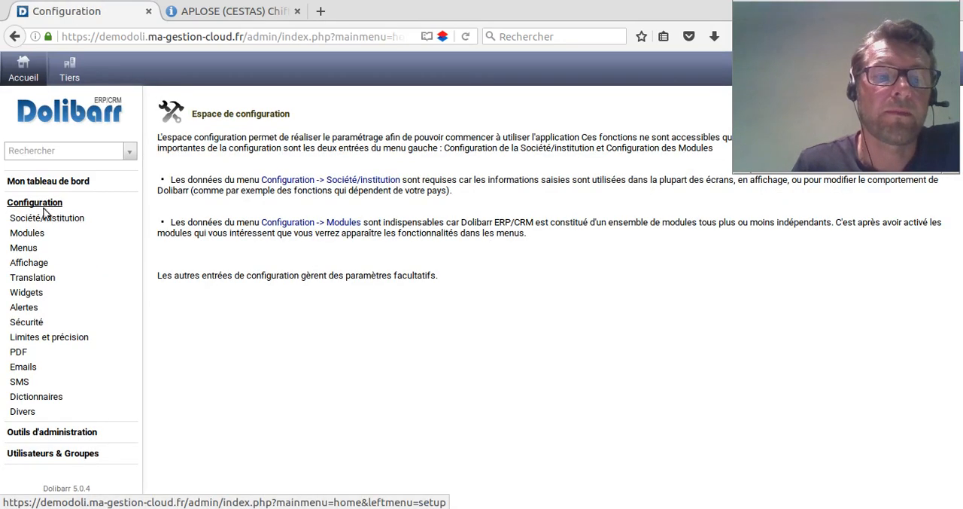
{"action": "left_click", "coordinate": [47, 219]}
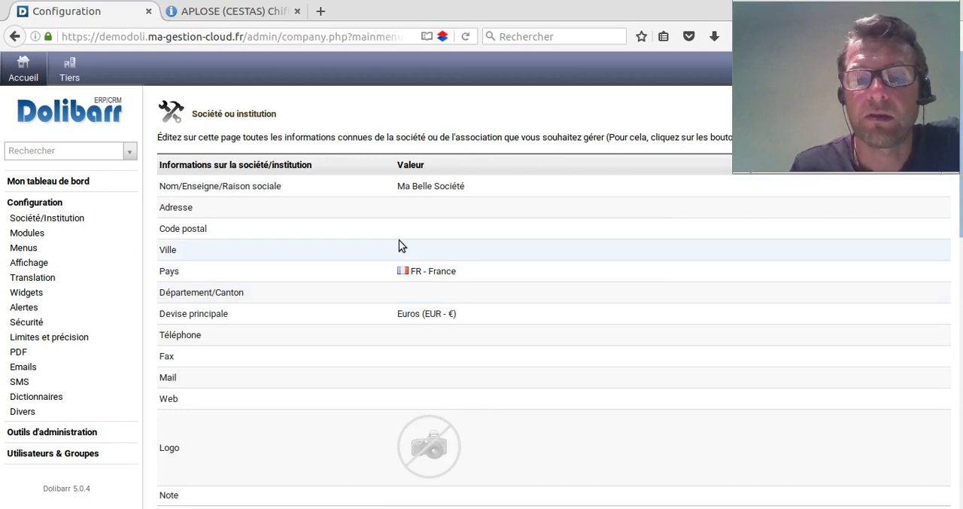
- Review the company information down to the TVA settings and open it for editing
{"action": "scroll", "coordinate": [398, 239], "scroll_direction": "down", "scroll_amount": 2}
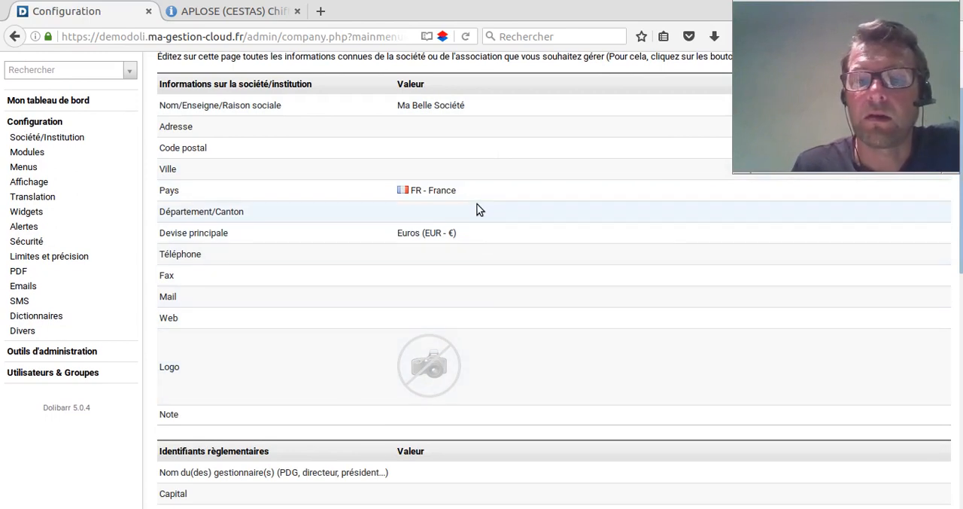
{"action": "scroll", "coordinate": [477, 219], "scroll_direction": "down", "scroll_amount": 1}
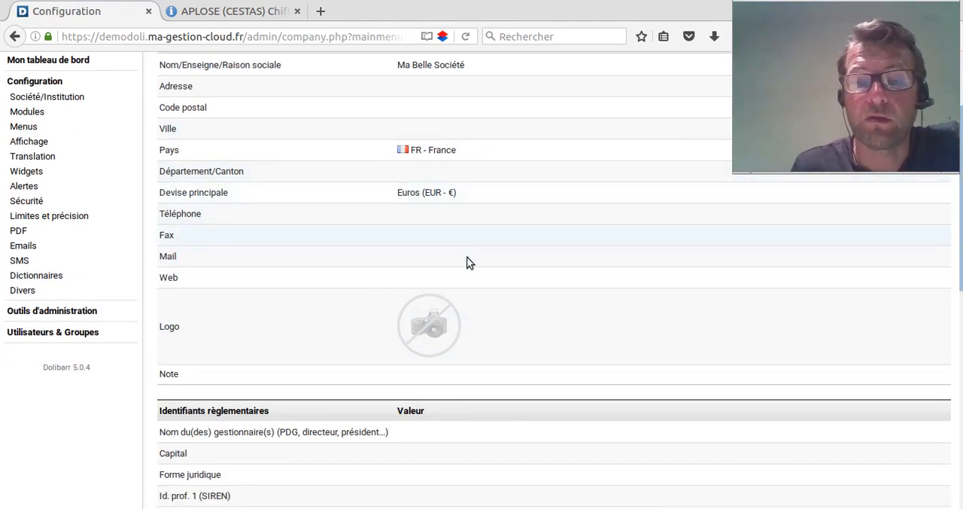
{"action": "scroll", "coordinate": [467, 287], "scroll_direction": "down", "scroll_amount": 9}
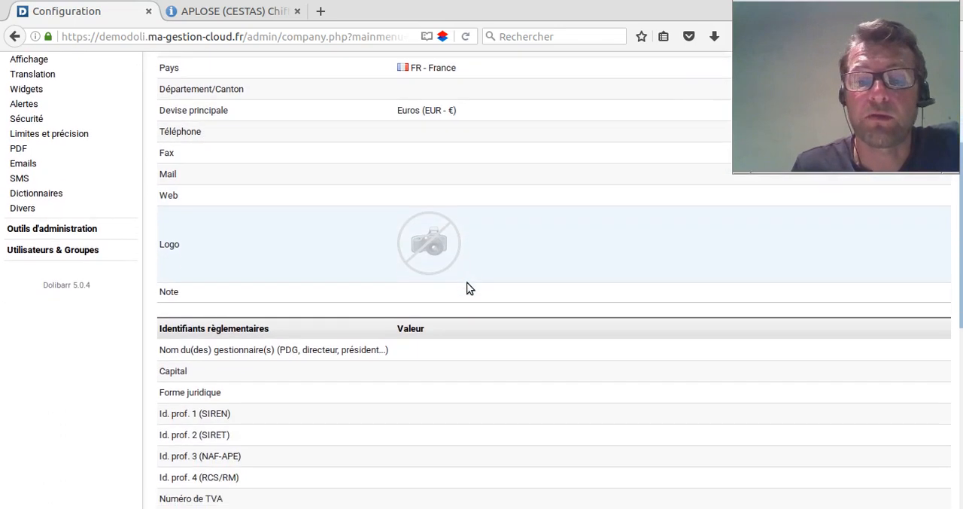
{"action": "scroll", "coordinate": [469, 283], "scroll_direction": "down", "scroll_amount": 3}
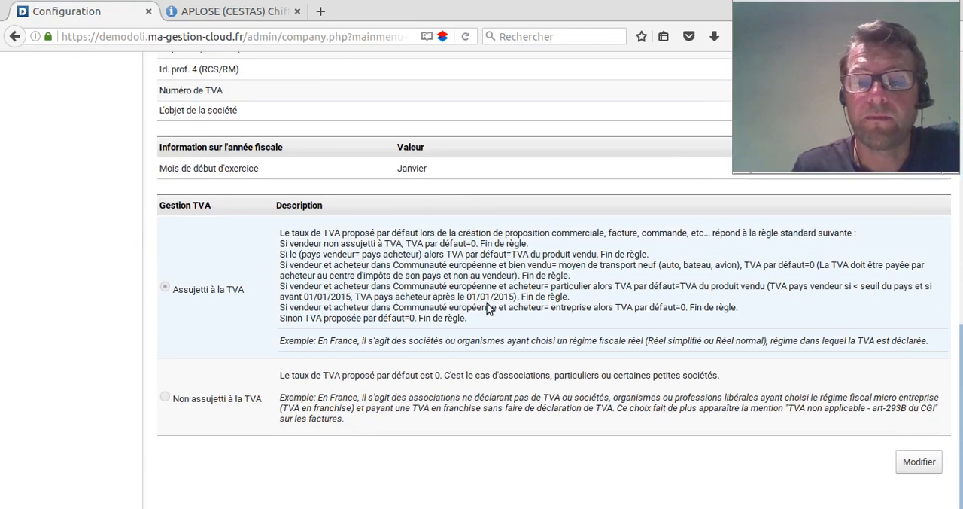
{"action": "left_click", "coordinate": [933, 464]}
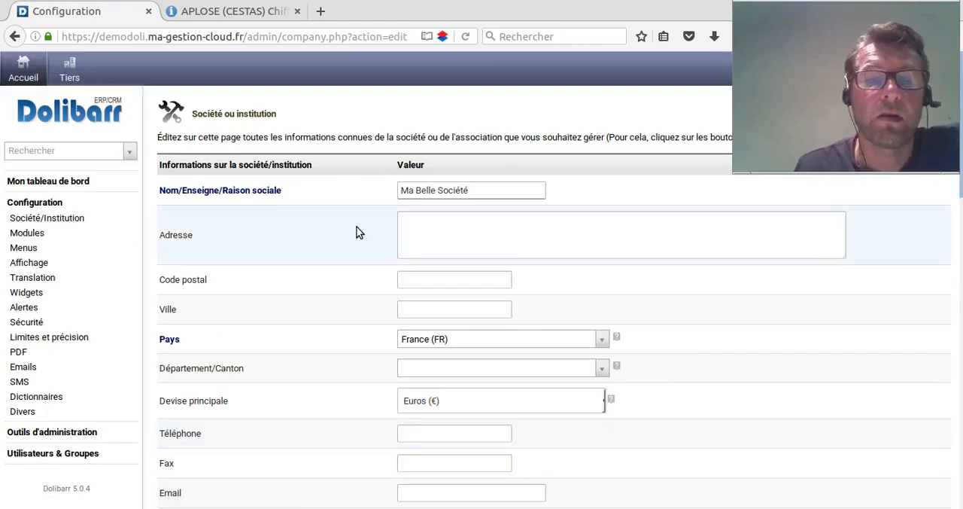
- Copy the company name APLOSE from its societe.com page and replace the Nom/Enseigne/Raison sociale value in Dolibarr with it
{"action": "left_click", "coordinate": [204, 15]}
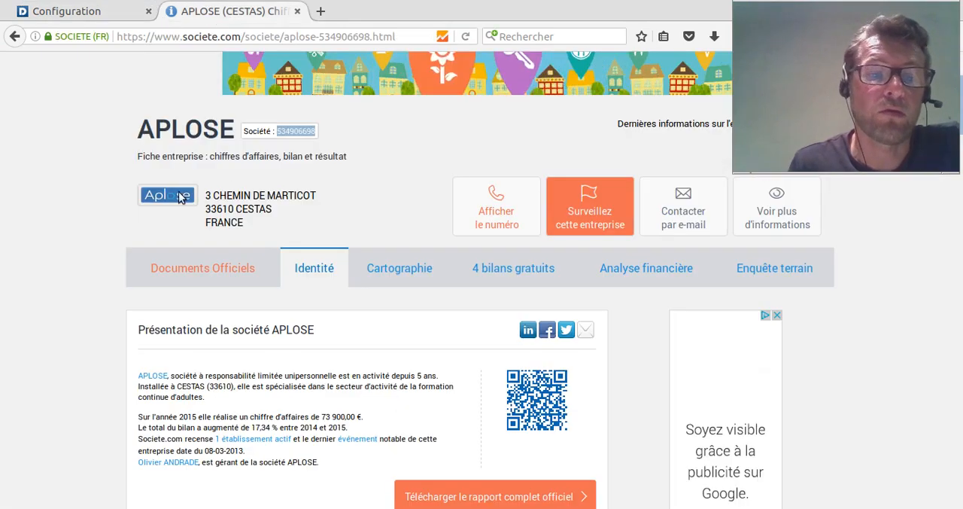
{"action": "double_click", "coordinate": [153, 130]}
{"action": "key", "text": "ctrl+c"}
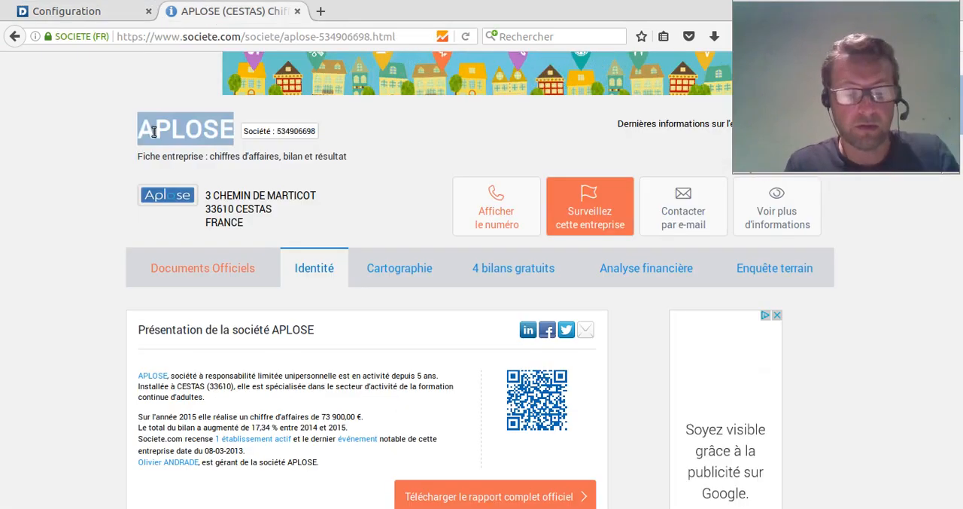
{"action": "left_click", "coordinate": [98, 17]}
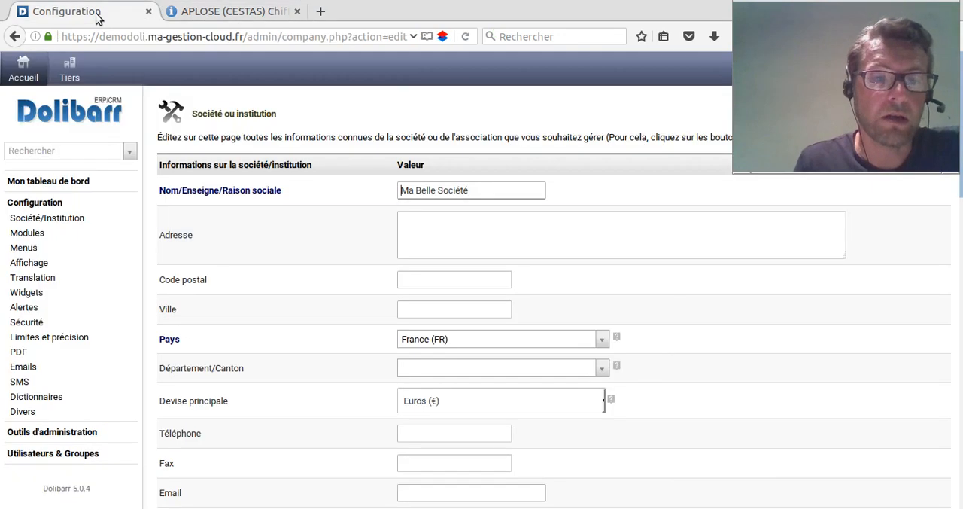
{"action": "left_click_drag", "start_coordinate": [469, 189], "coordinate": [312, 198]}
{"action": "key", "text": "ctrl+v"}
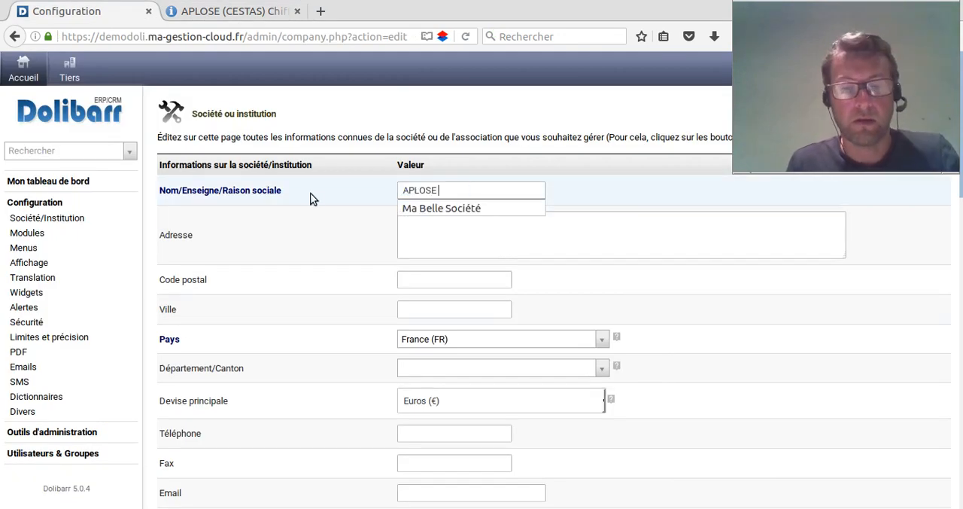
- Copy the company's full postal address from the societe.com page into the Adresse field in Dolibarr
{"action": "left_click", "coordinate": [460, 236]}
{"action": "left_click", "coordinate": [226, 12]}
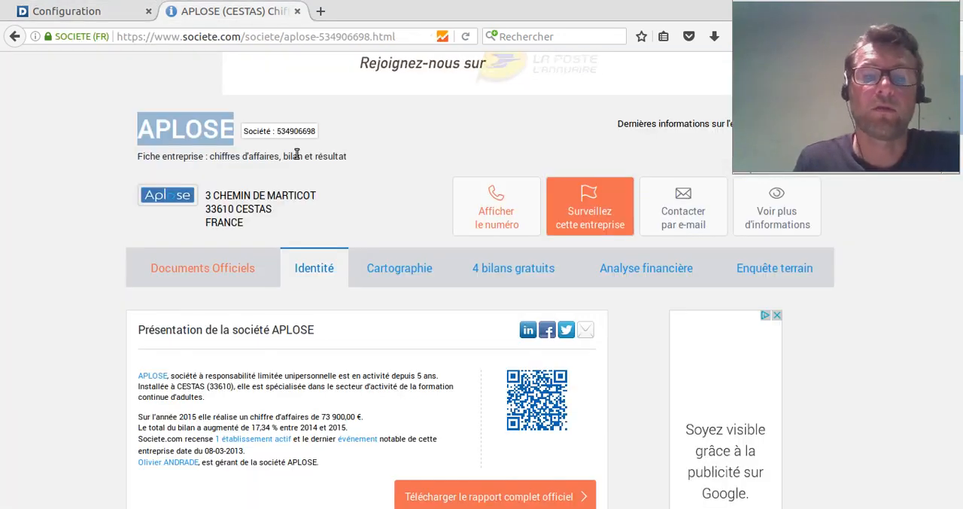
{"action": "left_click_drag", "start_coordinate": [204, 189], "coordinate": [255, 225]}
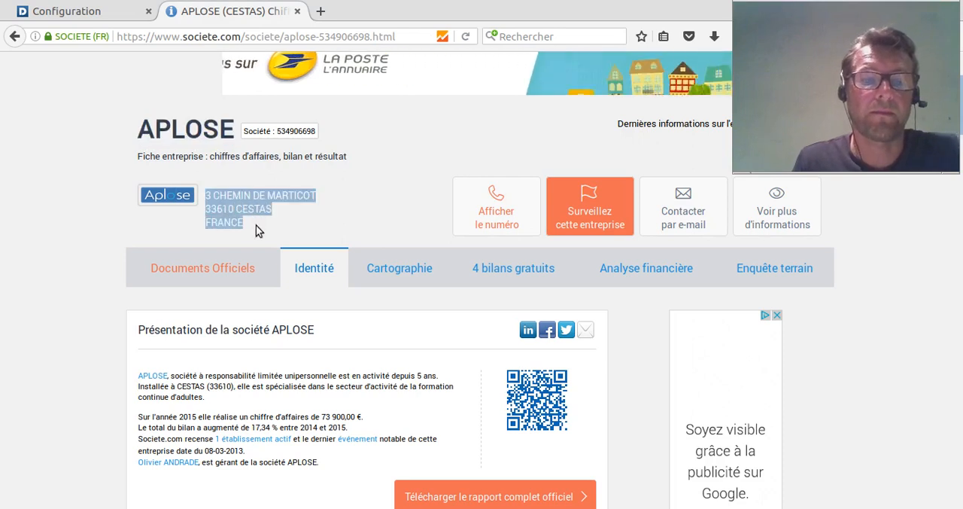
{"action": "key", "text": "ctrl+c"}
{"action": "left_click", "coordinate": [82, 12]}
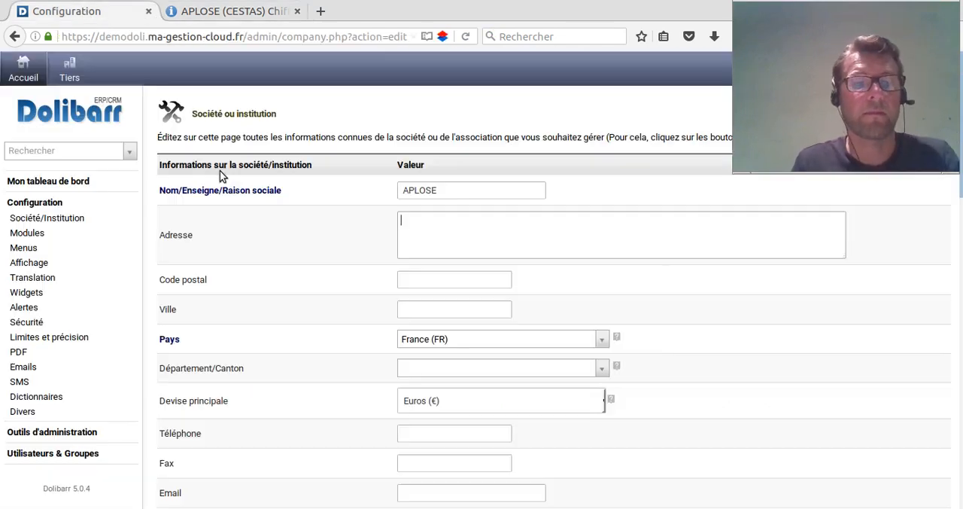
{"action": "key", "text": "ctrl+v"}
- Remove the postal code, city and country from the Adresse field, keeping only the street line
{"action": "left_click", "coordinate": [450, 229]}
{"action": "left_click_drag", "start_coordinate": [450, 230], "coordinate": [720, 214]}
{"action": "key", "text": "BackSpace"}
{"action": "key", "text": "BackSpace"}
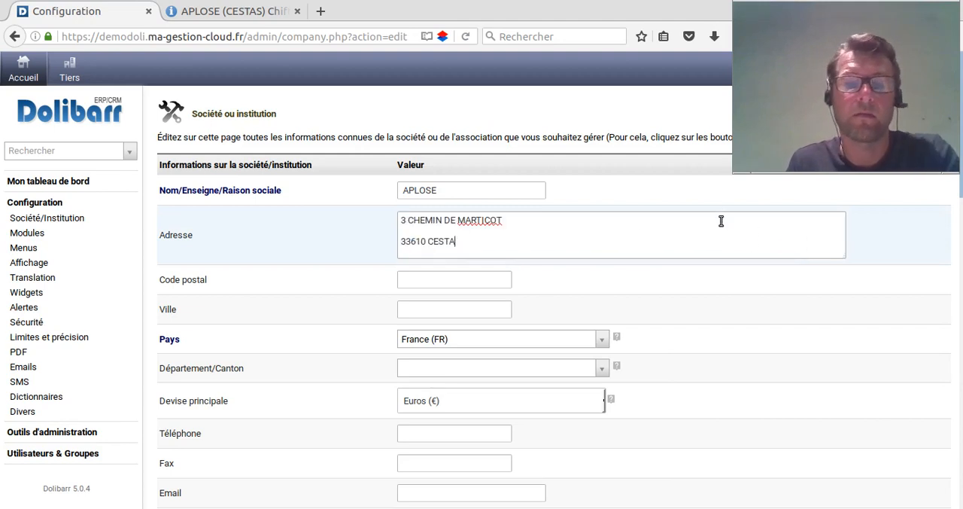
{"action": "key", "text": "BackSpace"}
{"action": "key", "text": "BackSpace"}
{"action": "key", "text": "BackSpace"}
{"action": "key", "text": "BackSpace"}
{"action": "key", "text": "BackSpace"}
{"action": "key", "text": "BackSpace"}
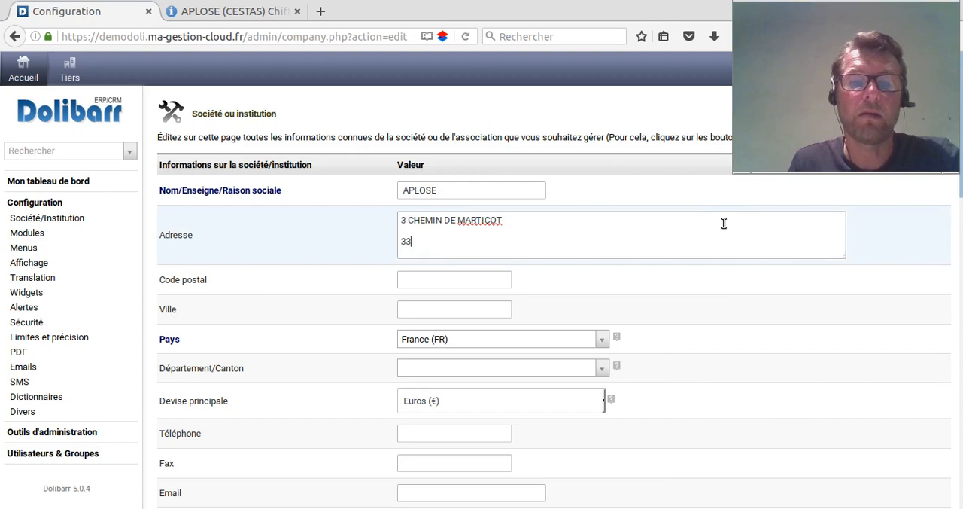
{"action": "key", "text": "BackSpace"}
- Enter the company's postal code and city, and set Département/Canton to 33 - Gironde
{"action": "left_click", "coordinate": [420, 279]}
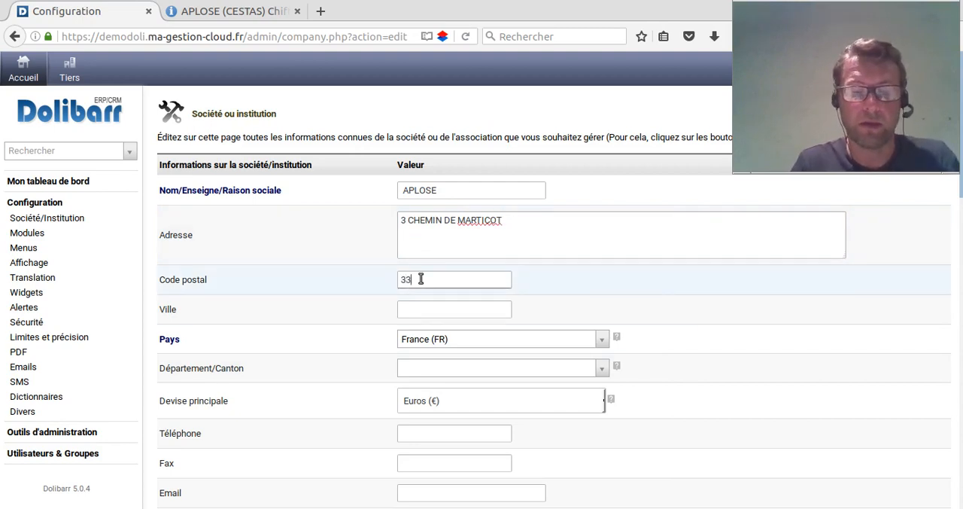
{"action": "key", "text": "Tab"}
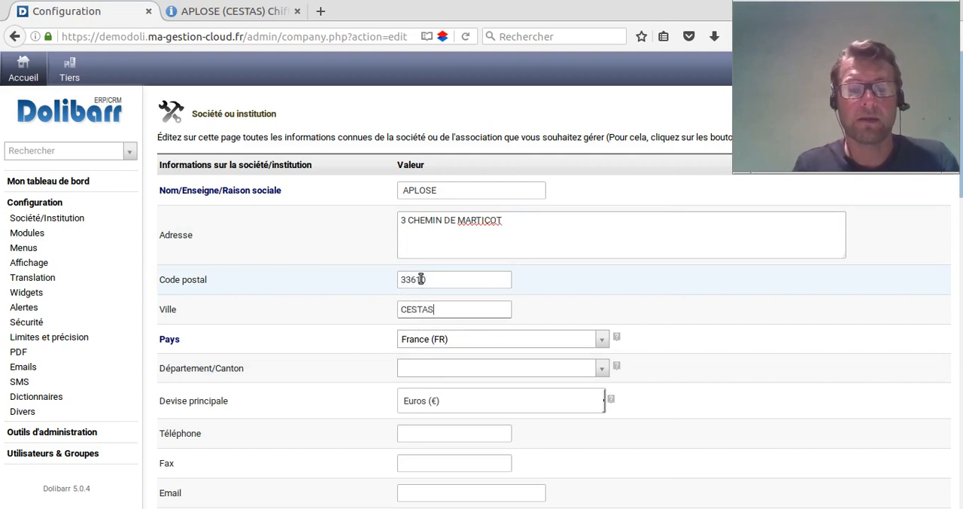
{"action": "left_click", "coordinate": [515, 375]}
{"action": "type", "text": "33"}
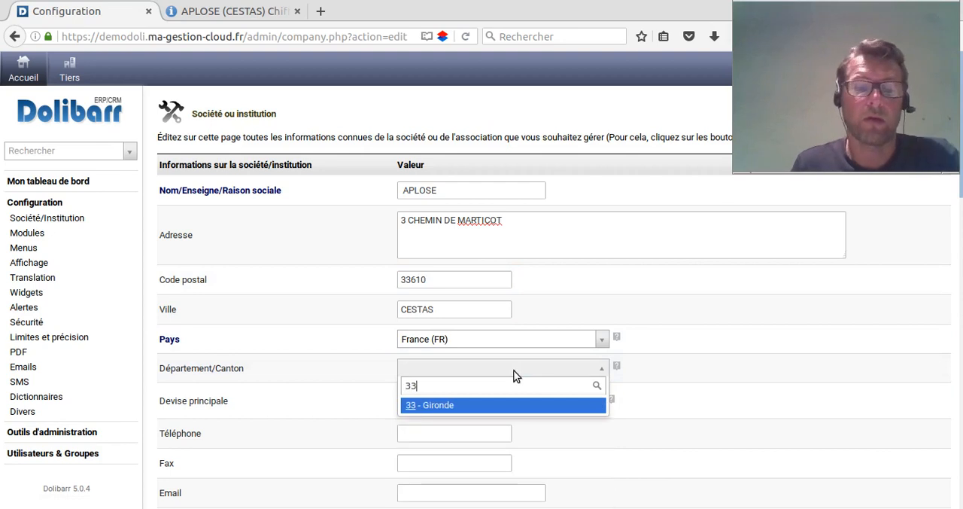
{"action": "left_click", "coordinate": [475, 406]}
- Fill in the company's telephone and fax numbers from the previously used entries
{"action": "scroll", "coordinate": [313, 370], "scroll_direction": "down", "scroll_amount": 2}
{"action": "scroll", "coordinate": [314, 367], "scroll_direction": "down", "scroll_amount": 2}
{"action": "left_click", "coordinate": [426, 314]}
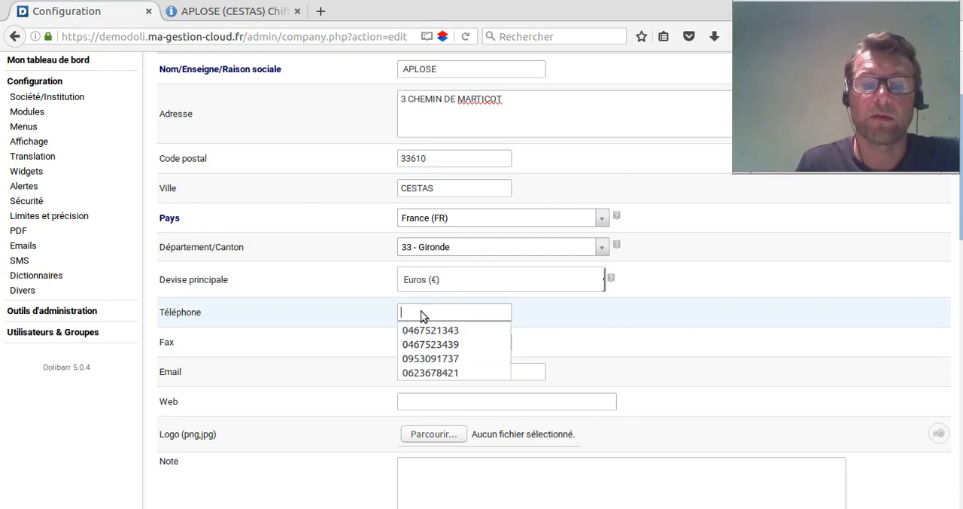
{"action": "left_click", "coordinate": [421, 314]}
{"action": "left_click", "coordinate": [425, 327]}
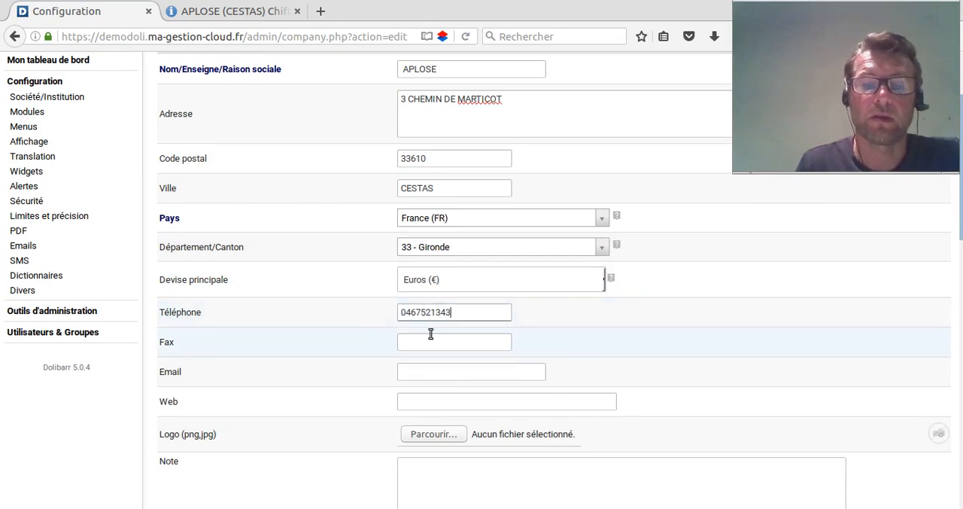
{"action": "left_click", "coordinate": [435, 340]}
{"action": "left_click", "coordinate": [440, 360]}
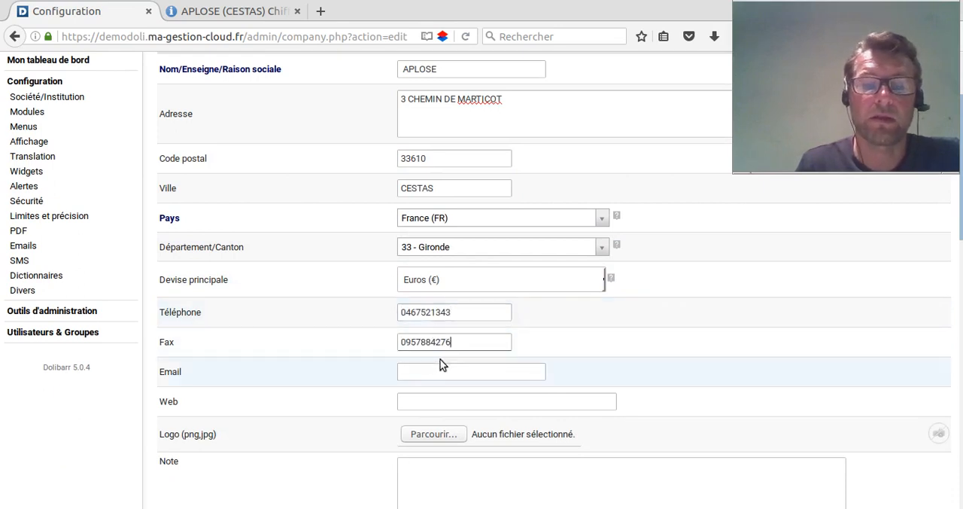
{"action": "left_click", "coordinate": [440, 372]}
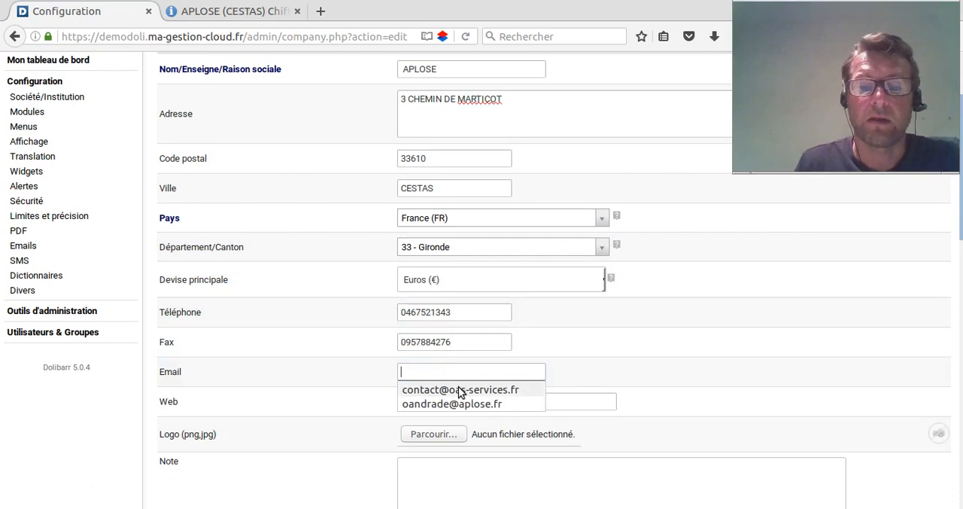
{"action": "left_click", "coordinate": [420, 391]}
{"action": "left_click", "coordinate": [463, 399]}
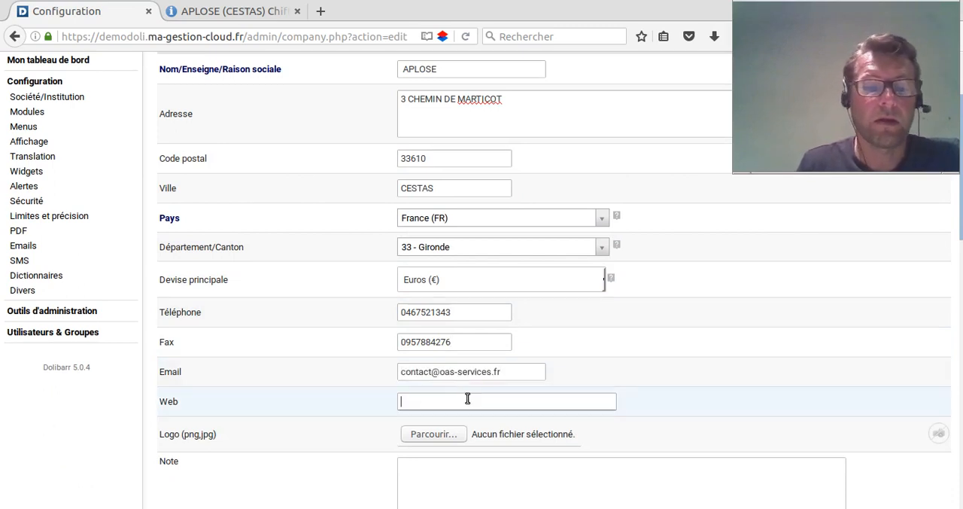
{"action": "scroll", "coordinate": [361, 397], "scroll_direction": "down", "scroll_amount": 3}
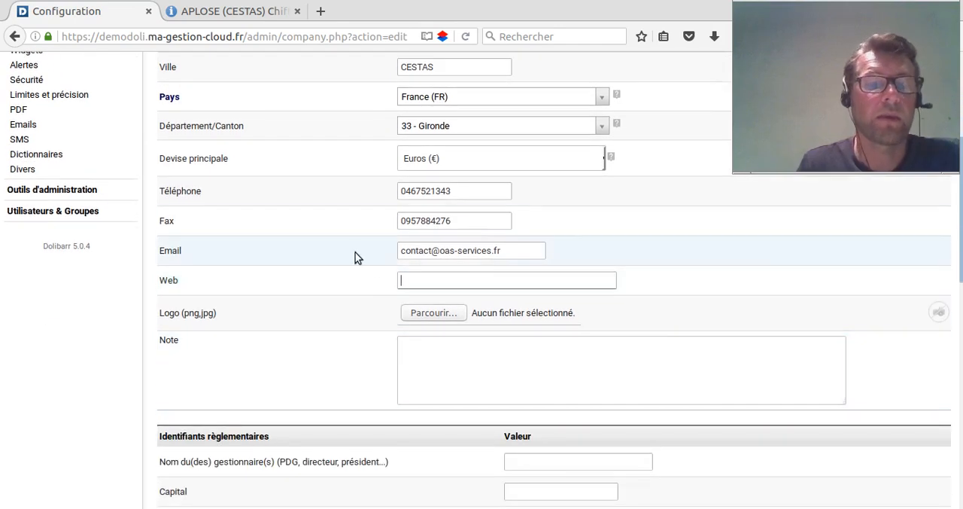
{"action": "left_click", "coordinate": [484, 281]}
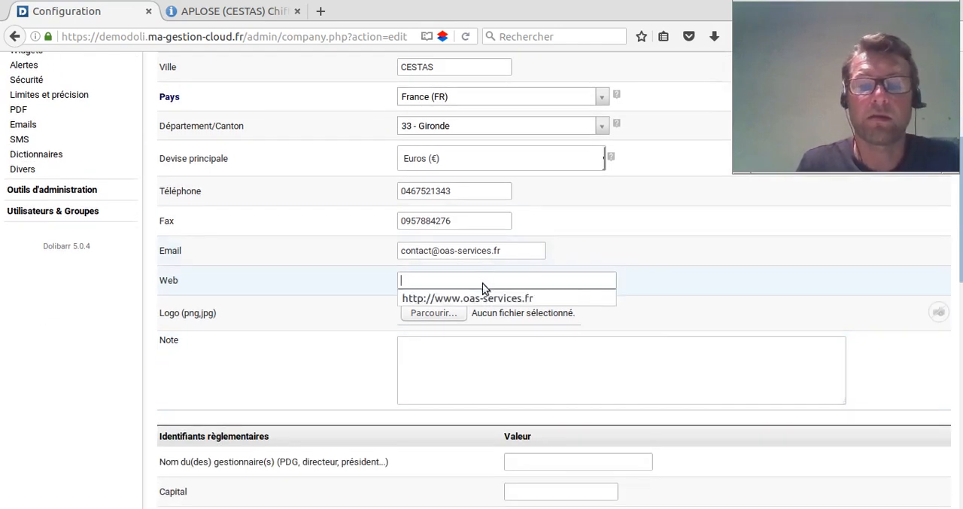
{"action": "left_click", "coordinate": [482, 295]}
- Choose logo-oas-services.png from the Images folder as the company logo
{"action": "left_click", "coordinate": [450, 376]}
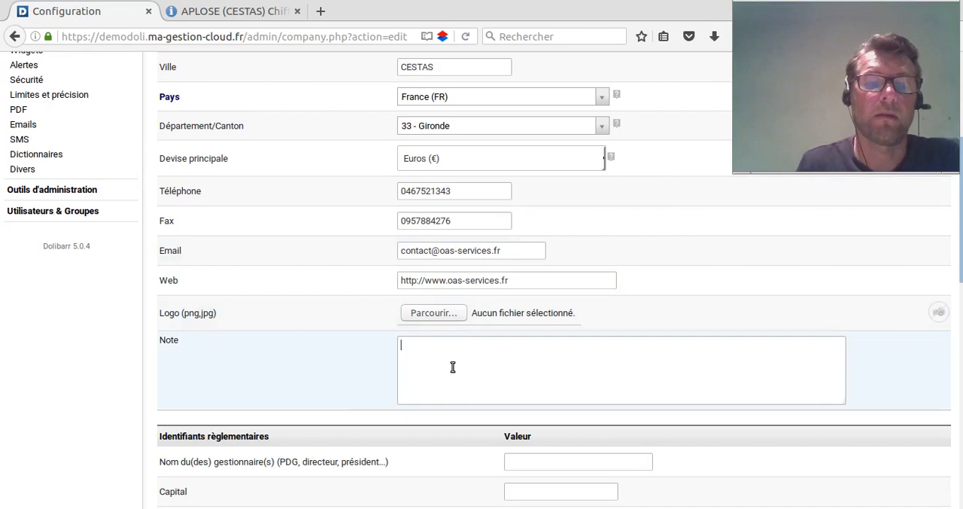
{"action": "left_click", "coordinate": [426, 318]}
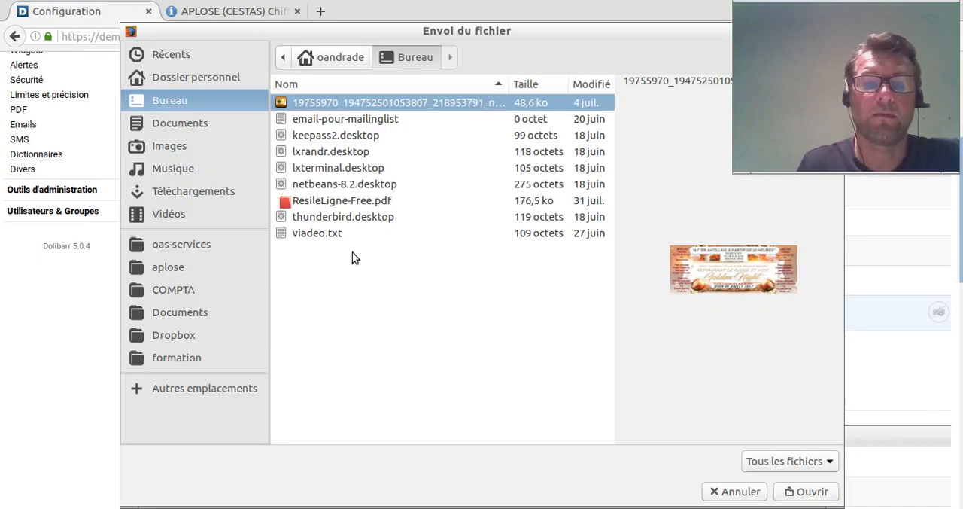
{"action": "left_click", "coordinate": [170, 147]}
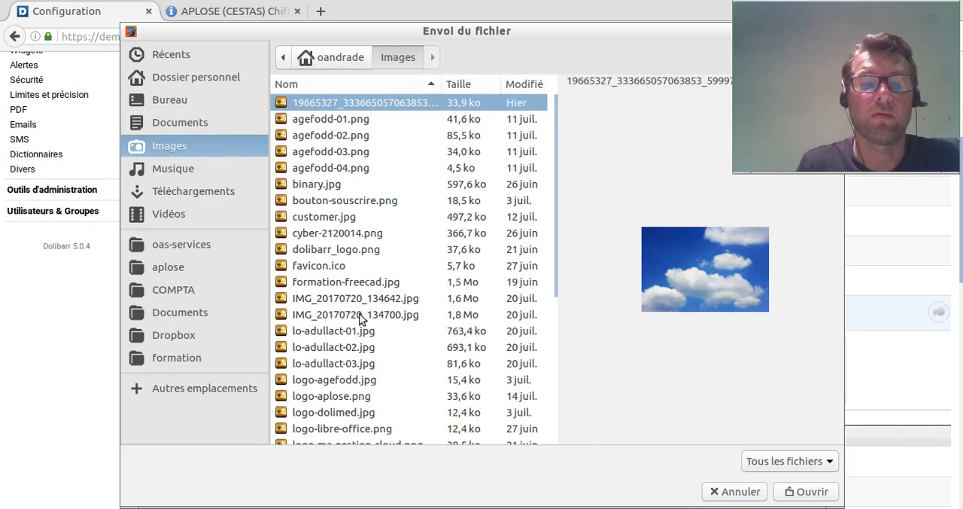
{"action": "scroll", "coordinate": [360, 345], "scroll_direction": "down", "scroll_amount": 4}
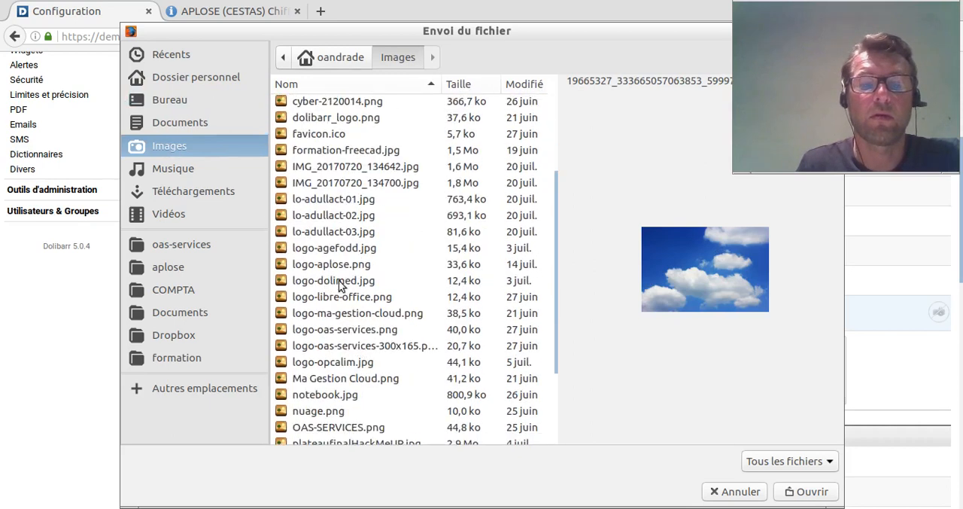
{"action": "left_click", "coordinate": [334, 330]}
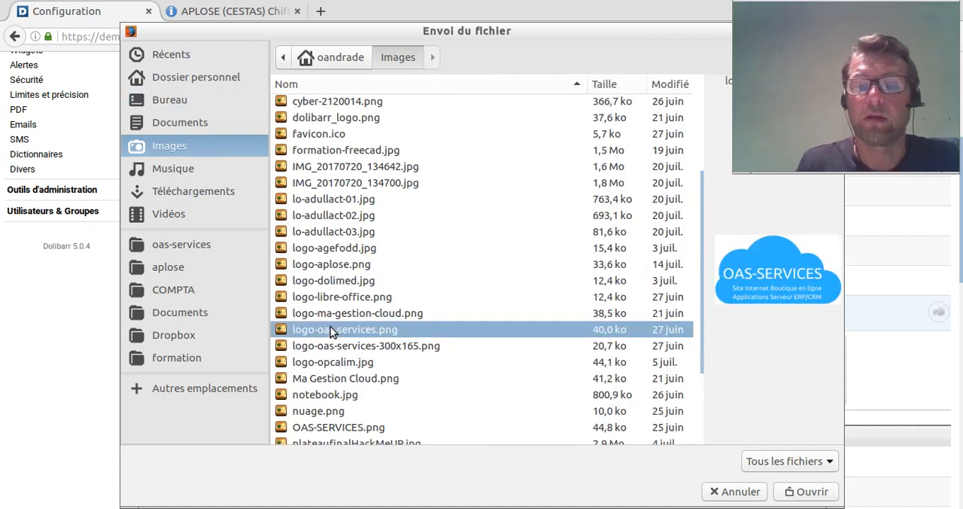
{"action": "left_click", "coordinate": [805, 490]}
{"action": "left_click", "coordinate": [582, 360]}
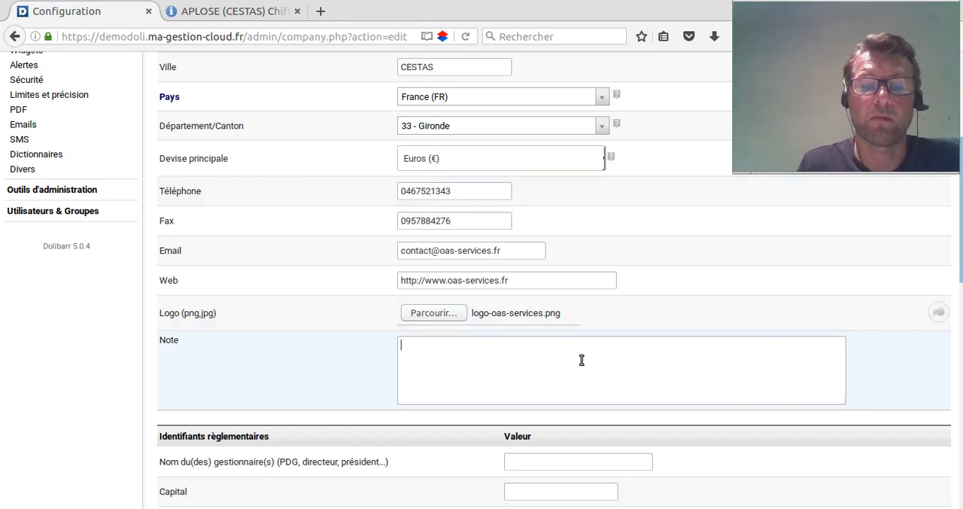
- Enter the manager's full name in the regulatory identifiers section
{"action": "scroll", "coordinate": [582, 359], "scroll_direction": "down", "scroll_amount": 9}
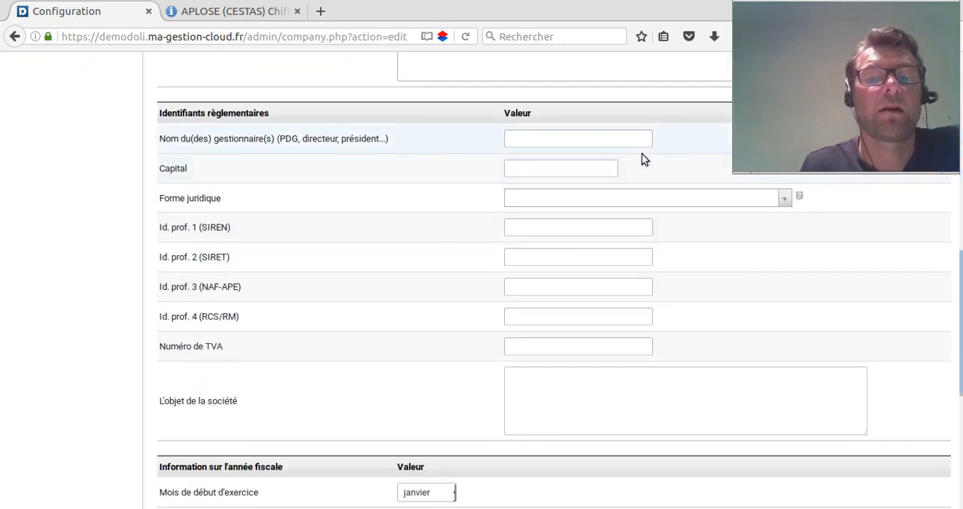
{"action": "left_click", "coordinate": [581, 143]}
{"action": "left_click", "coordinate": [582, 142]}
{"action": "left_click", "coordinate": [570, 158]}
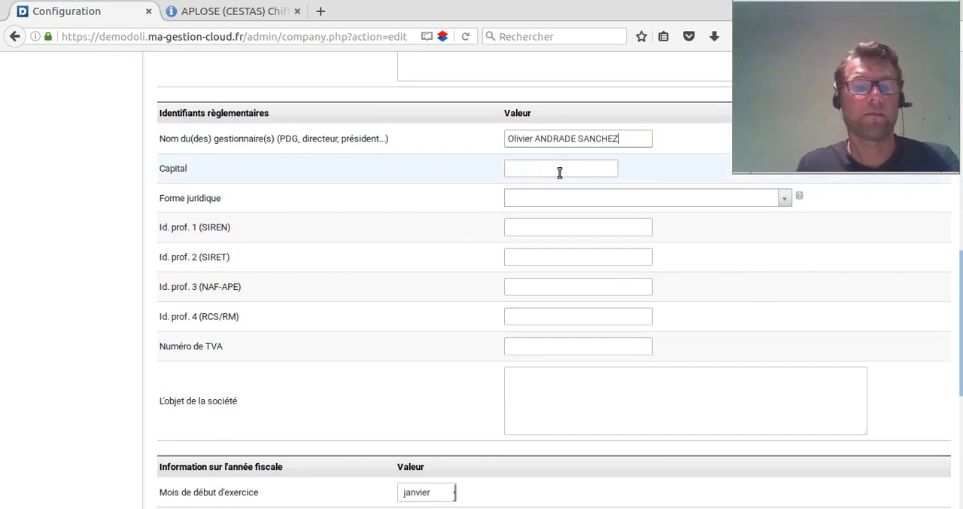
- Set the company's capital to 10000 and its legal form to Entreprise Unipersonnelle à Responsabilité Limitée (EURL)
{"action": "left_click", "coordinate": [560, 172]}
{"action": "left_click", "coordinate": [557, 184]}
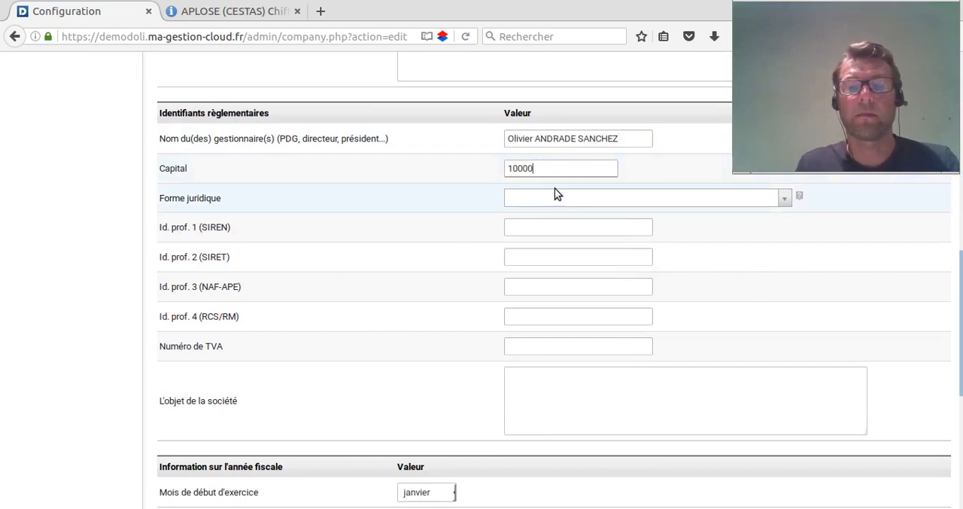
{"action": "left_click", "coordinate": [557, 198]}
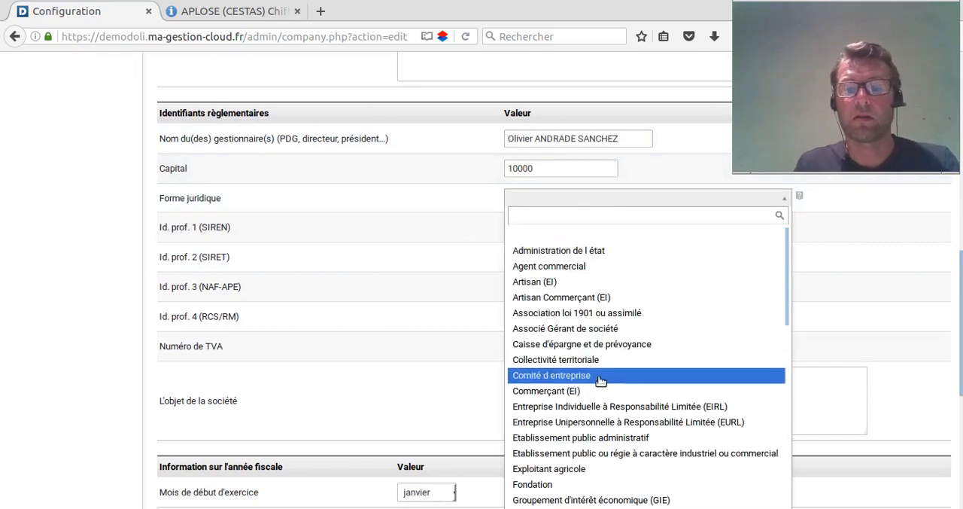
{"action": "scroll", "coordinate": [600, 380], "scroll_direction": "down", "scroll_amount": 2}
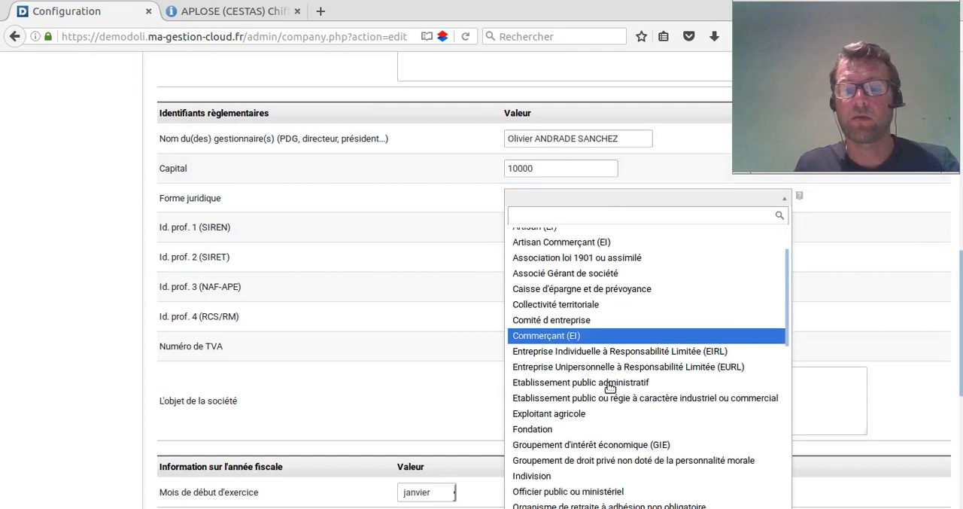
{"action": "left_click", "coordinate": [591, 365]}
- Fill in the company's SIREN and SIRET numbers from the previously used entries
{"action": "left_click", "coordinate": [544, 227]}
{"action": "left_click", "coordinate": [548, 244]}
{"action": "left_click", "coordinate": [550, 256]}
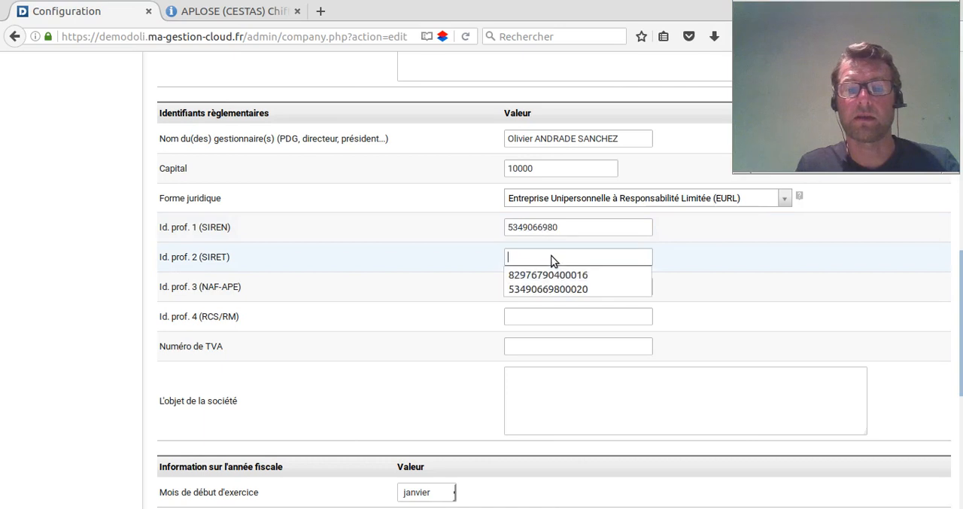
{"action": "left_click", "coordinate": [556, 288]}
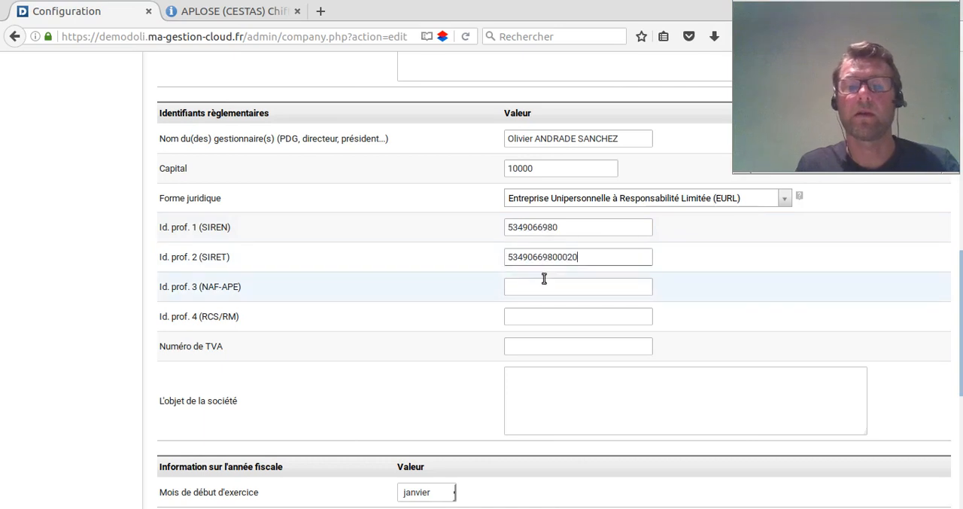
- Set the NAF-APE code to 8559A in the regulatory identifiers
{"action": "left_click", "coordinate": [555, 285]}
{"action": "scroll", "coordinate": [563, 289], "scroll_direction": "down", "scroll_amount": 1}
{"action": "scroll", "coordinate": [563, 289], "scroll_direction": "down", "scroll_amount": 1}
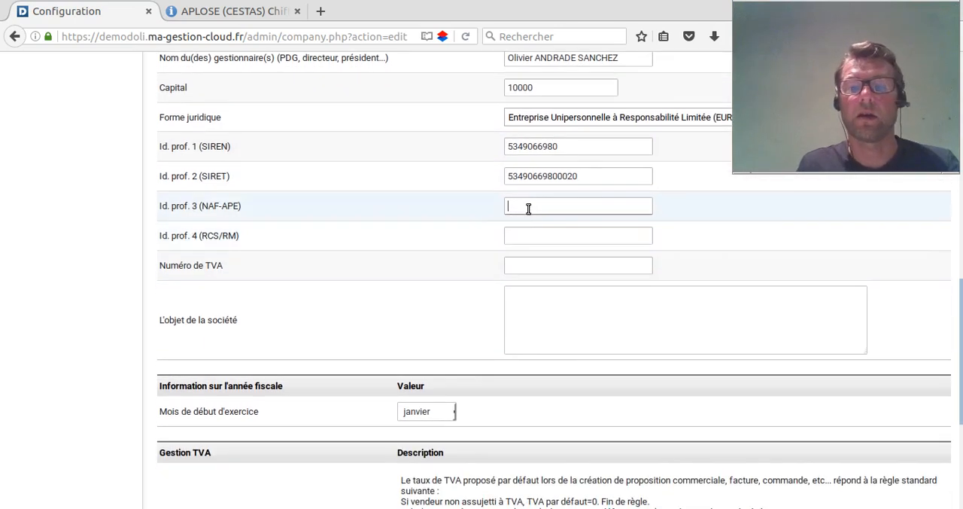
{"action": "left_click", "coordinate": [526, 213]}
{"action": "left_click", "coordinate": [533, 238]}
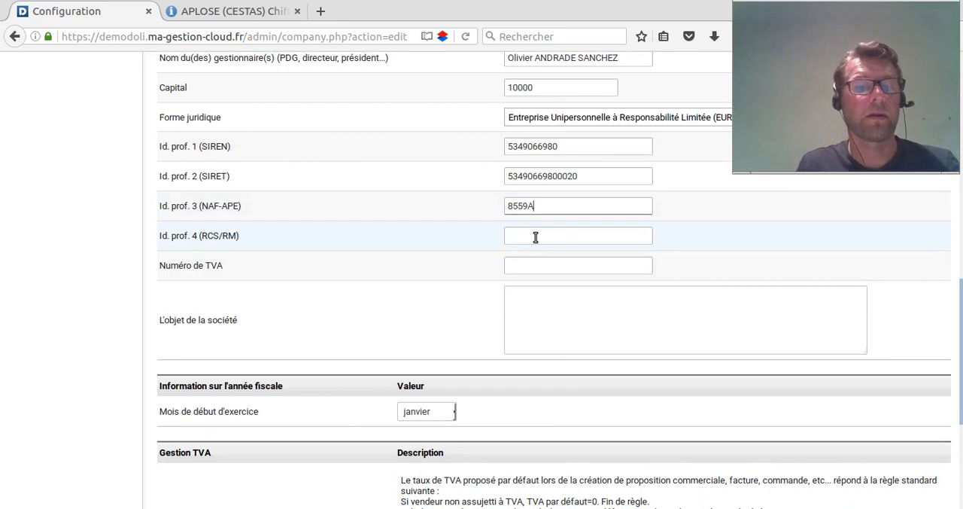
- Fill in the RCS/RM identifier from a previously used entry and change its city to Bordeaux
{"action": "left_click", "coordinate": [539, 236]}
{"action": "left_click", "coordinate": [539, 236]}
{"action": "left_click", "coordinate": [567, 251]}
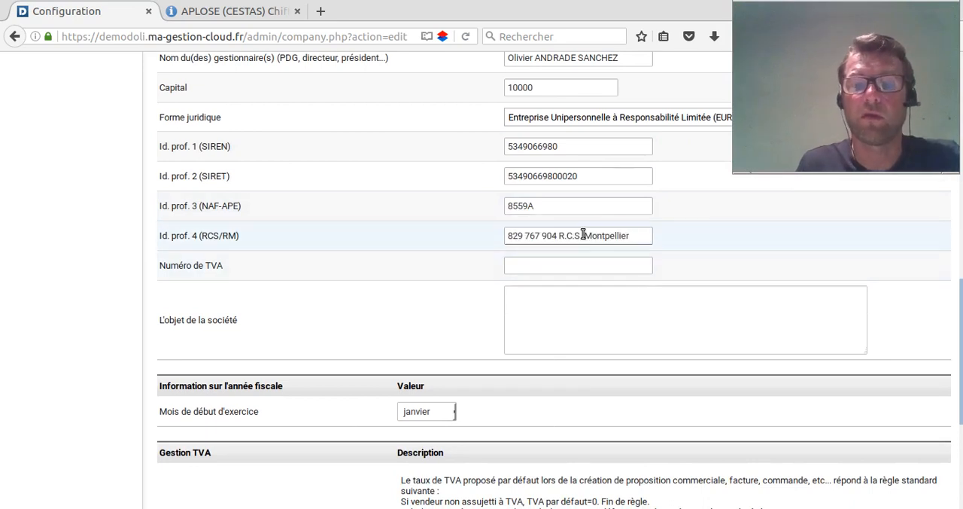
{"action": "double_click", "coordinate": [619, 235]}
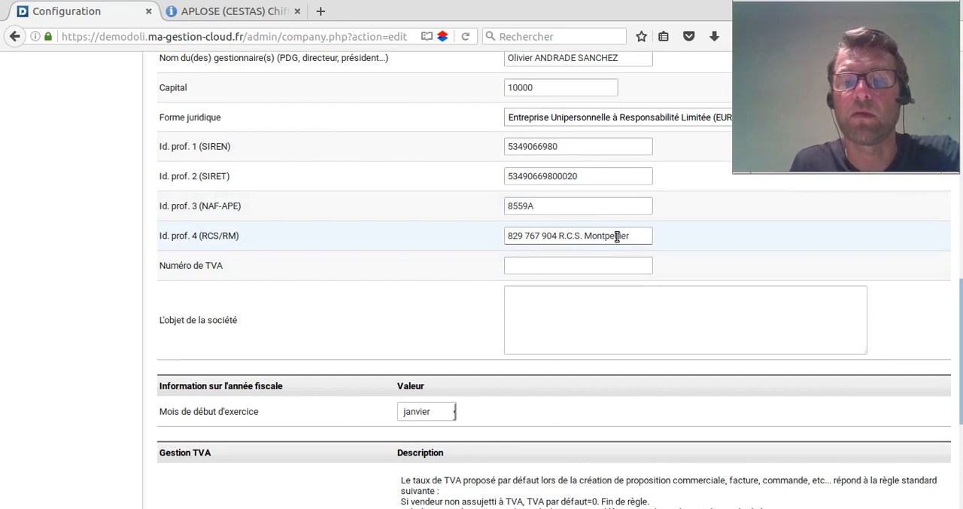
{"action": "type", "text": "B"}
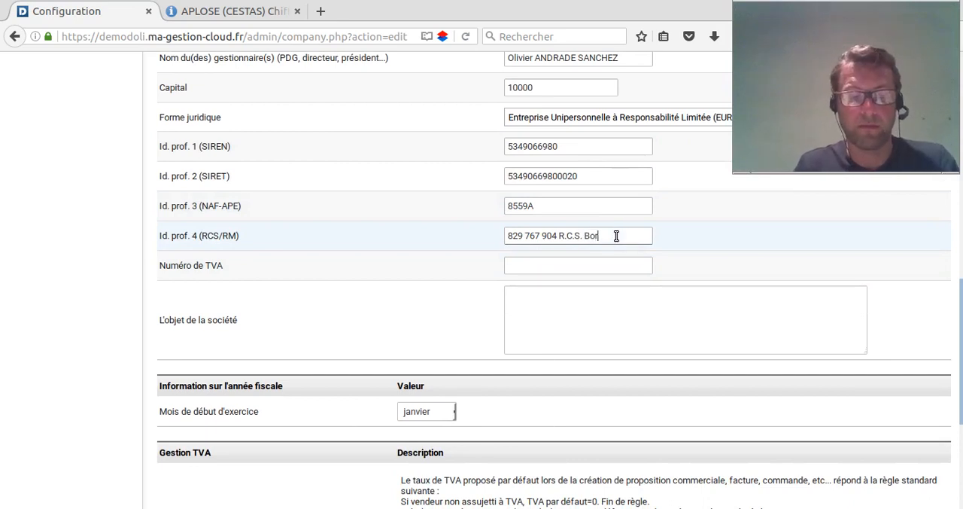
{"action": "type", "text": "ordeaux"}
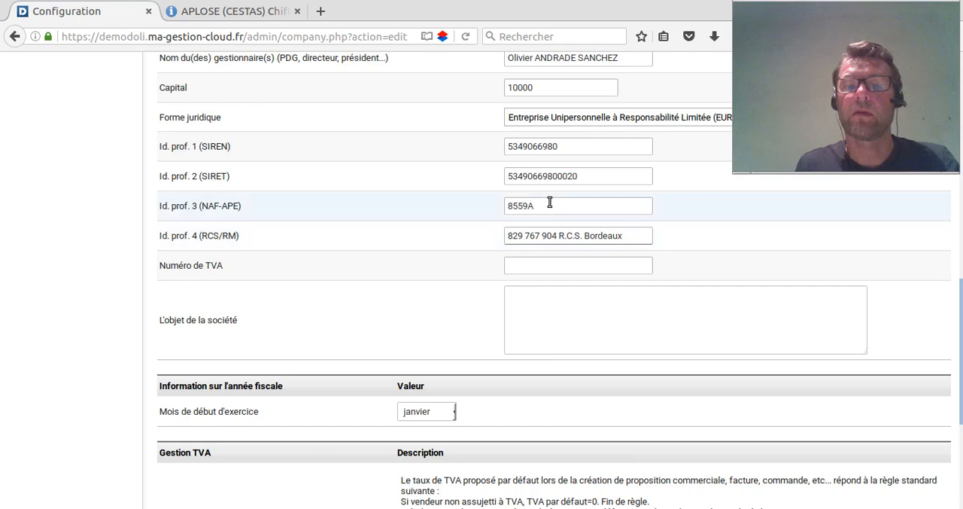
- Replace the registration number in the RCS/RM identifier with a copy of the company's SIREN number
{"action": "double_click", "coordinate": [547, 148]}
{"action": "key", "text": "ctrl+c"}
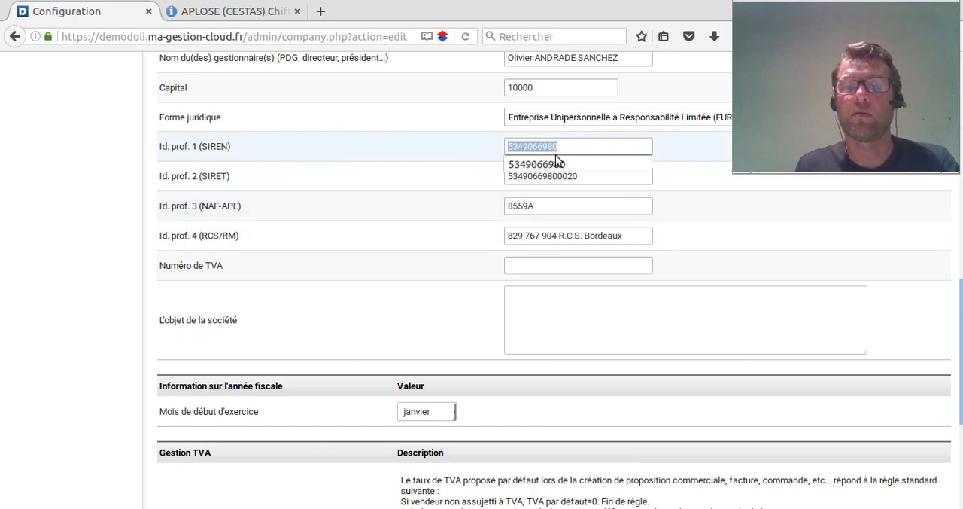
{"action": "left_click_drag", "start_coordinate": [557, 237], "coordinate": [503, 243]}
{"action": "key", "text": "ctrl+v"}
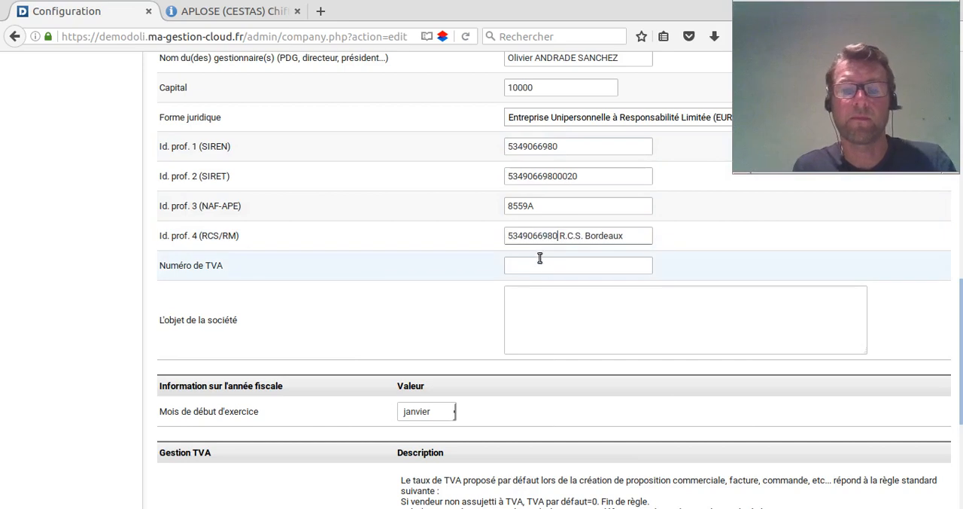
- Fill in the company's VAT number from the previously used entries and enter "blabal" as the company's object
{"action": "left_click", "coordinate": [546, 265]}
{"action": "left_click", "coordinate": [550, 262]}
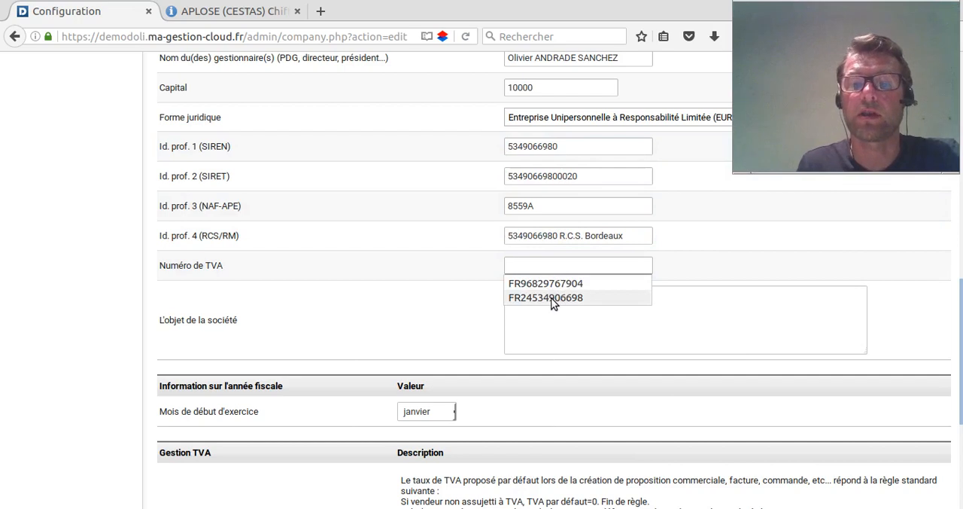
{"action": "left_click", "coordinate": [553, 299]}
{"action": "scroll", "coordinate": [566, 307], "scroll_direction": "down", "scroll_amount": 1}
{"action": "scroll", "coordinate": [563, 308], "scroll_direction": "down", "scroll_amount": 1}
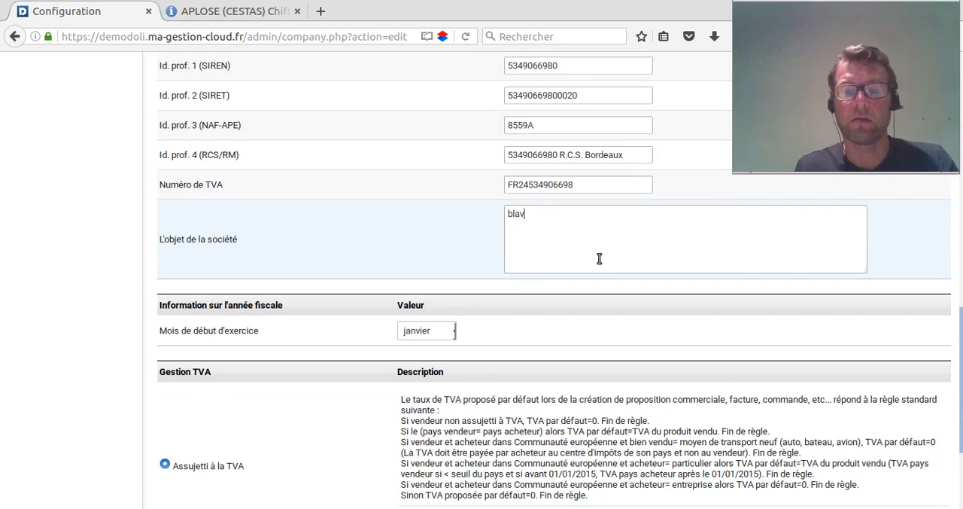
{"action": "type", "text": "al"}
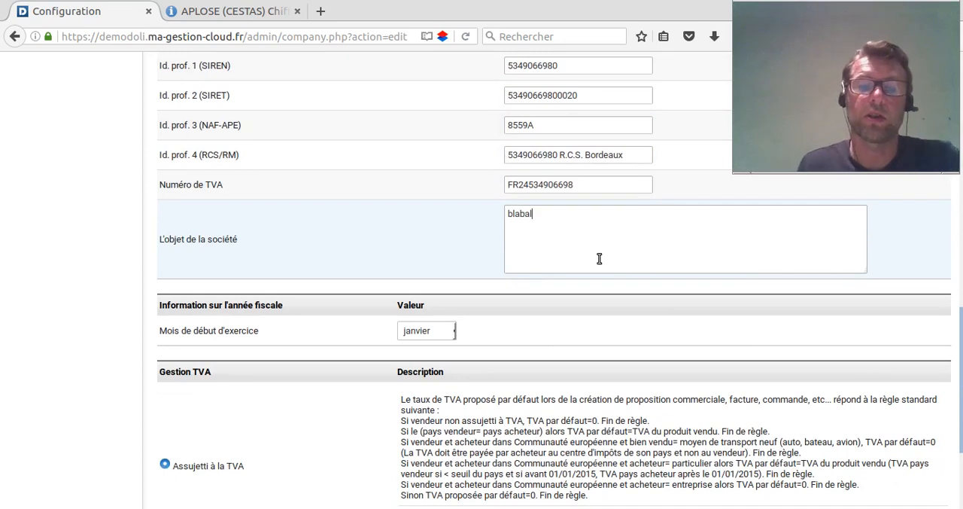
- Set the fiscal year's starting month to octobre and save the company information
{"action": "scroll", "coordinate": [550, 214], "scroll_direction": "down", "scroll_amount": 3}
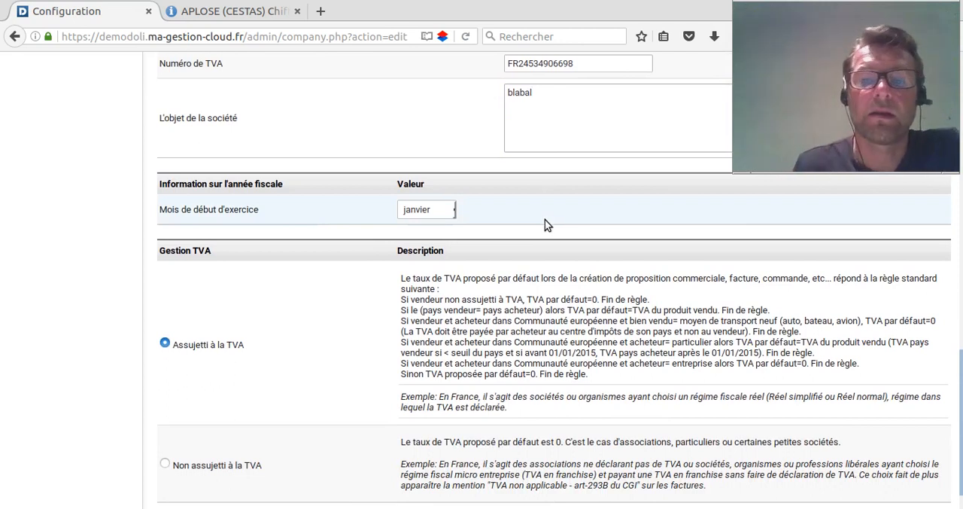
{"action": "left_click", "coordinate": [425, 213]}
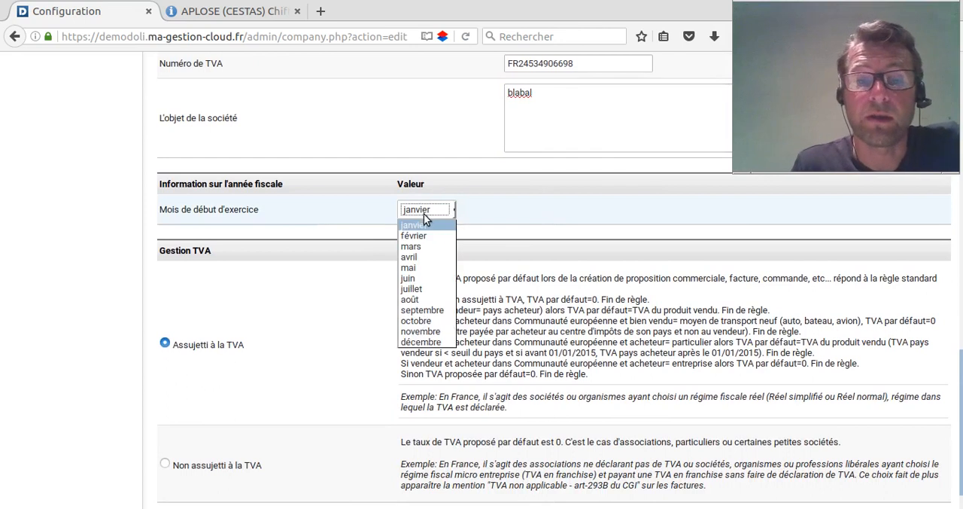
{"action": "left_click", "coordinate": [429, 316]}
{"action": "scroll", "coordinate": [336, 312], "scroll_direction": "down", "scroll_amount": 1}
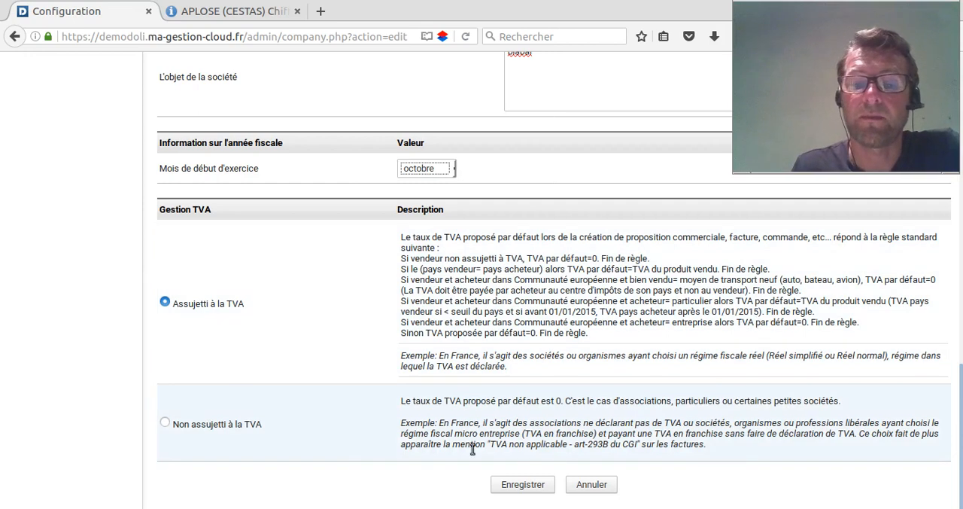
{"action": "left_click", "coordinate": [527, 487]}
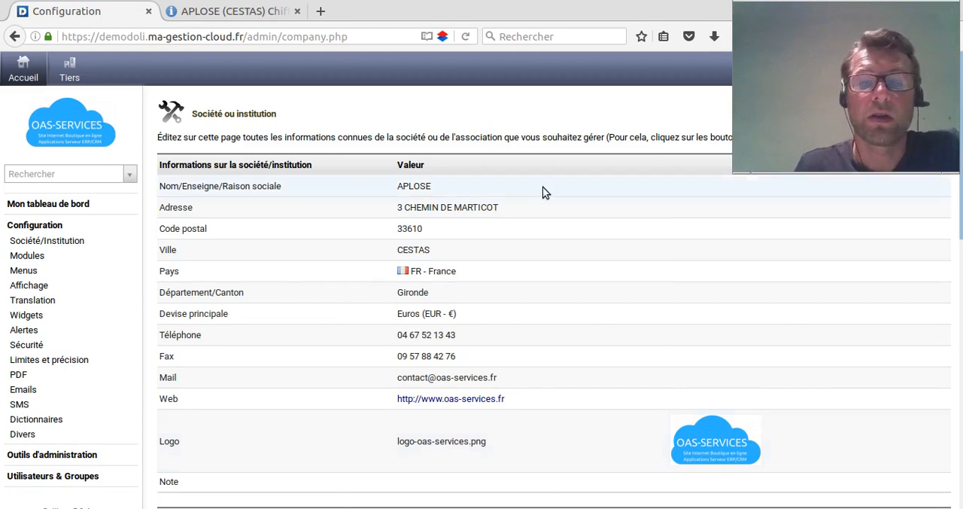
{"action": "scroll", "coordinate": [541, 187], "scroll_direction": "down", "scroll_amount": 6}
{"action": "scroll", "coordinate": [544, 197], "scroll_direction": "down", "scroll_amount": 3}
{"action": "scroll", "coordinate": [544, 217], "scroll_direction": "up", "scroll_amount": 7}
{"action": "scroll", "coordinate": [543, 224], "scroll_direction": "up", "scroll_amount": 2}
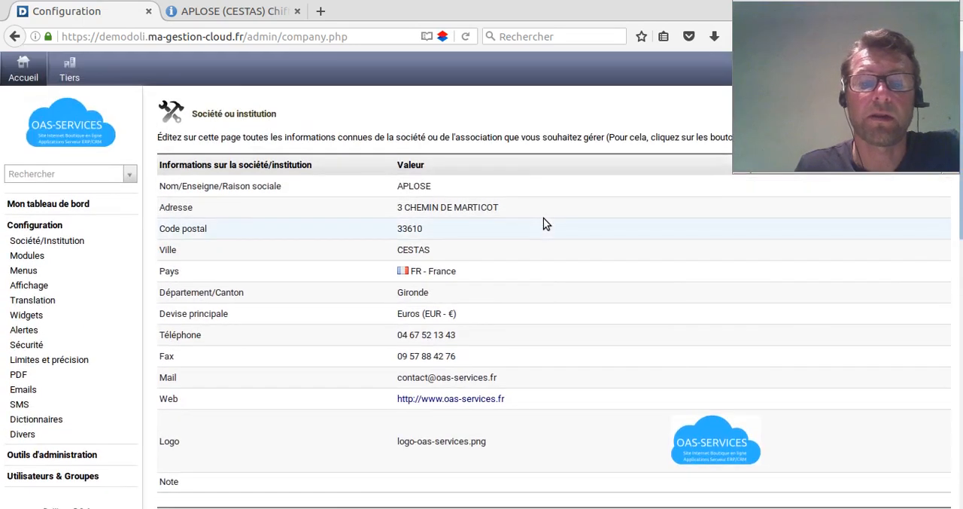